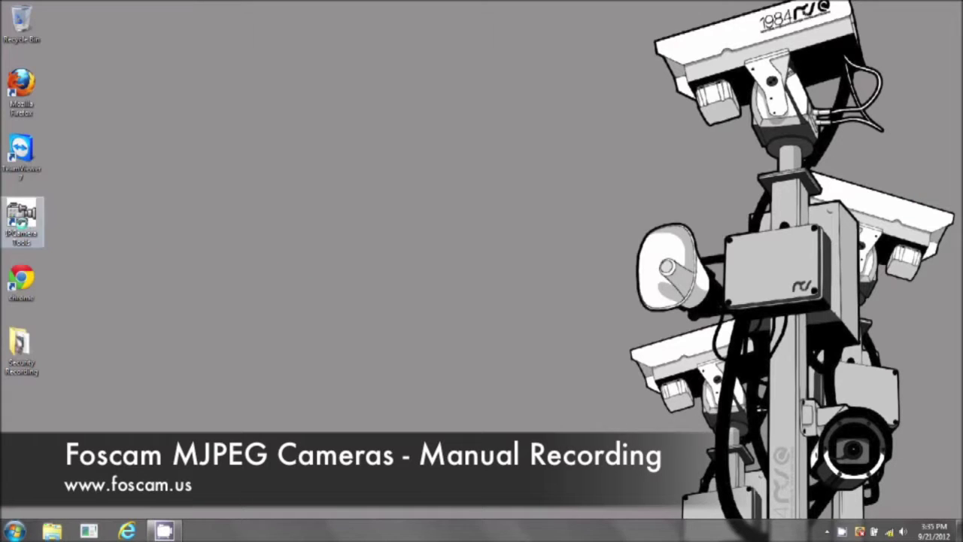
Launch IP Camera Tool and open the Winter is Coming camera at 192.168.1.144 in the browser
double_click(21, 218)
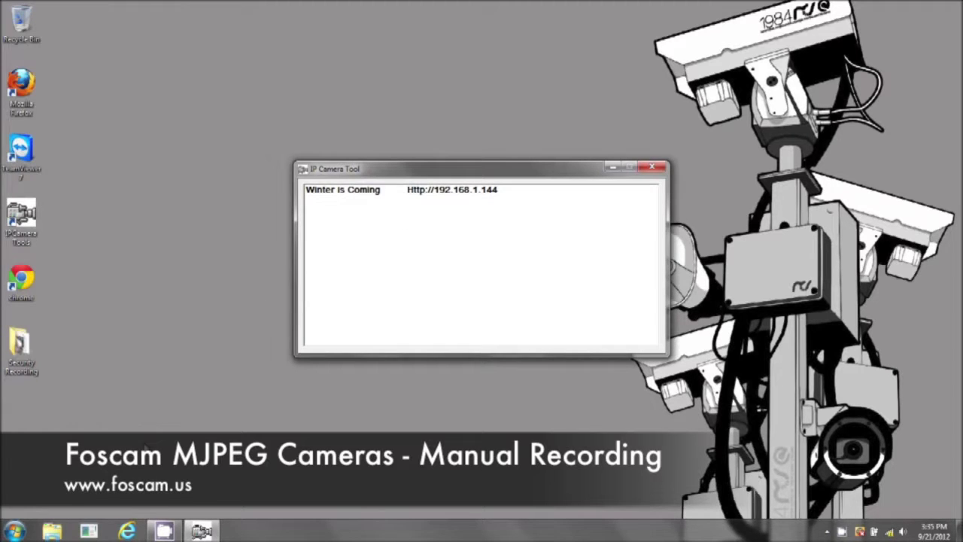
click(128, 532)
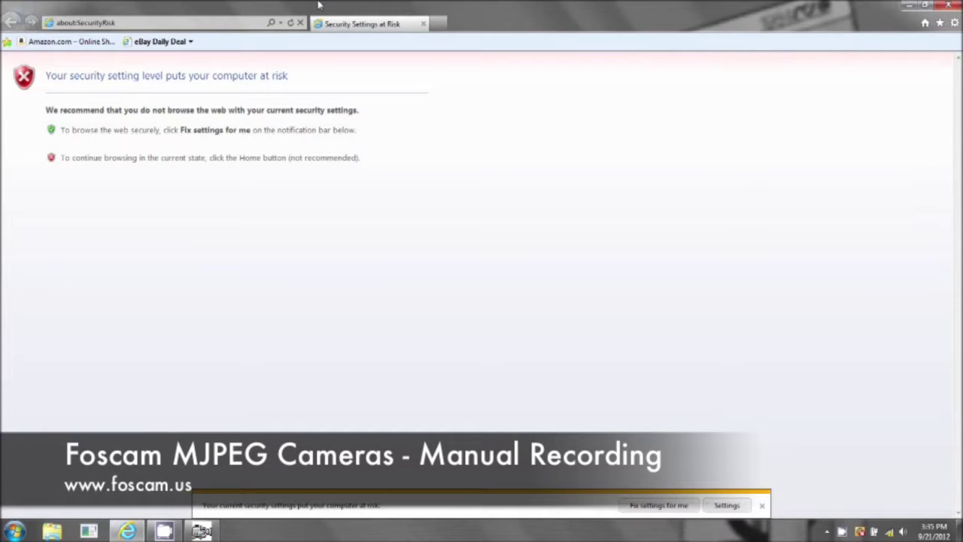
click(158, 22)
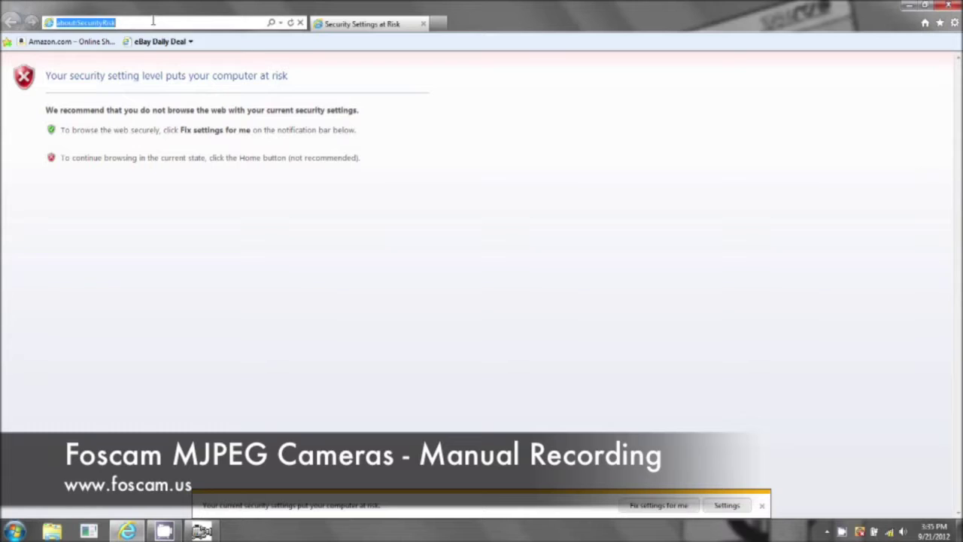
text(http://192.168.1.144/)
key(Return)
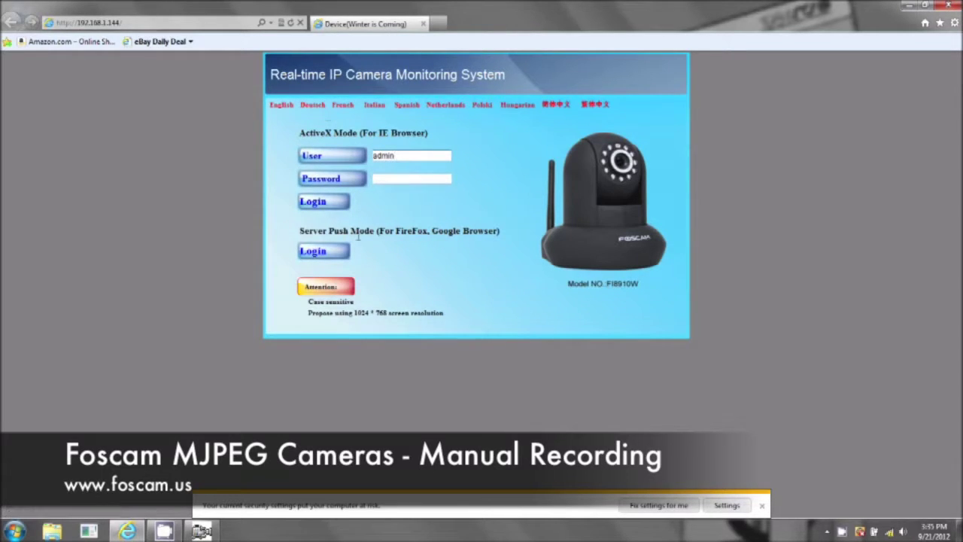
Log in via ActiveX, then go from For Visitor to the For Administrator settings page
click(325, 205)
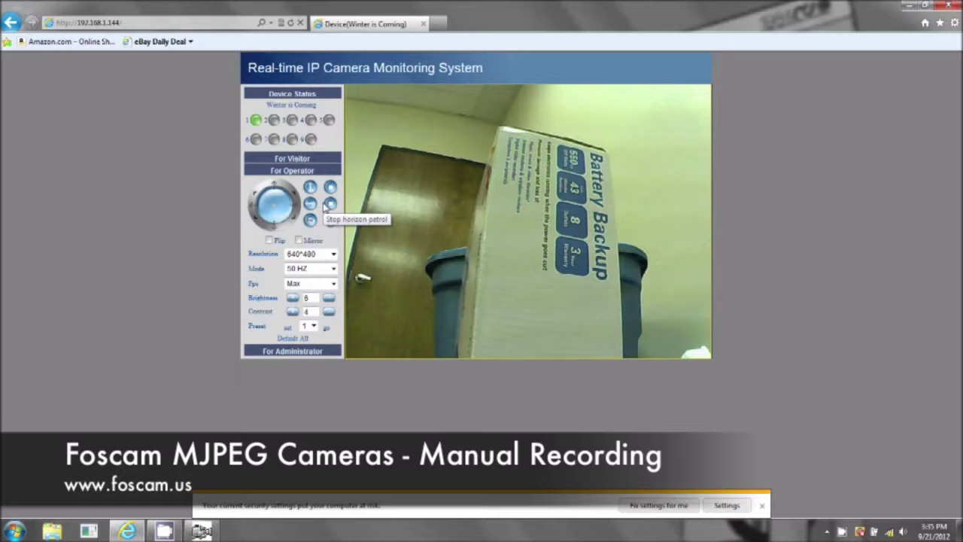
click(311, 160)
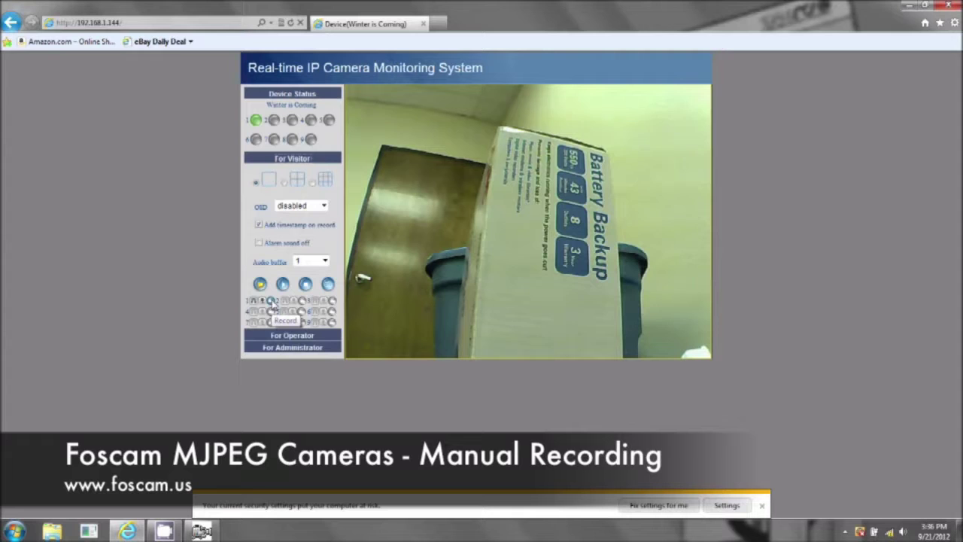
click(268, 350)
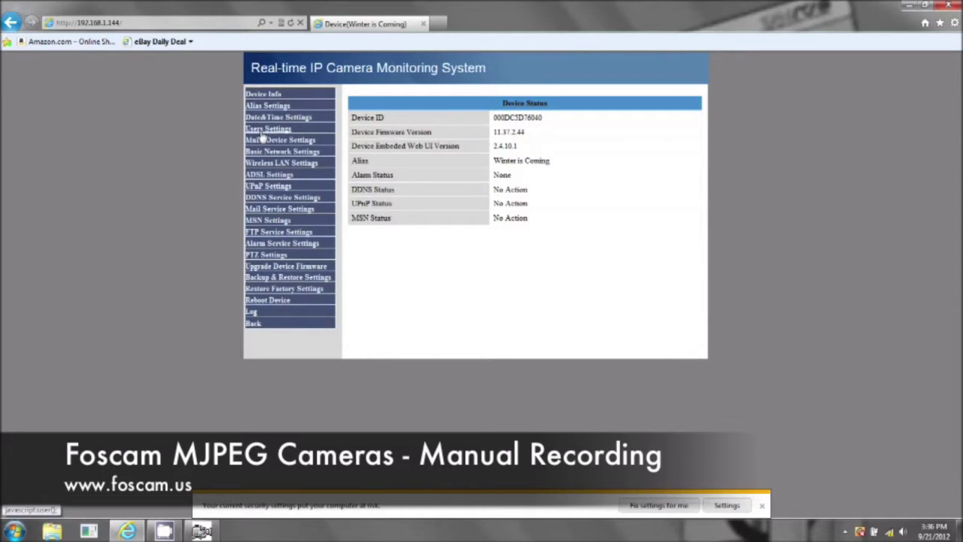
In Users Settings, set the manual record path to the Desktop folder and dismiss the success message
click(265, 130)
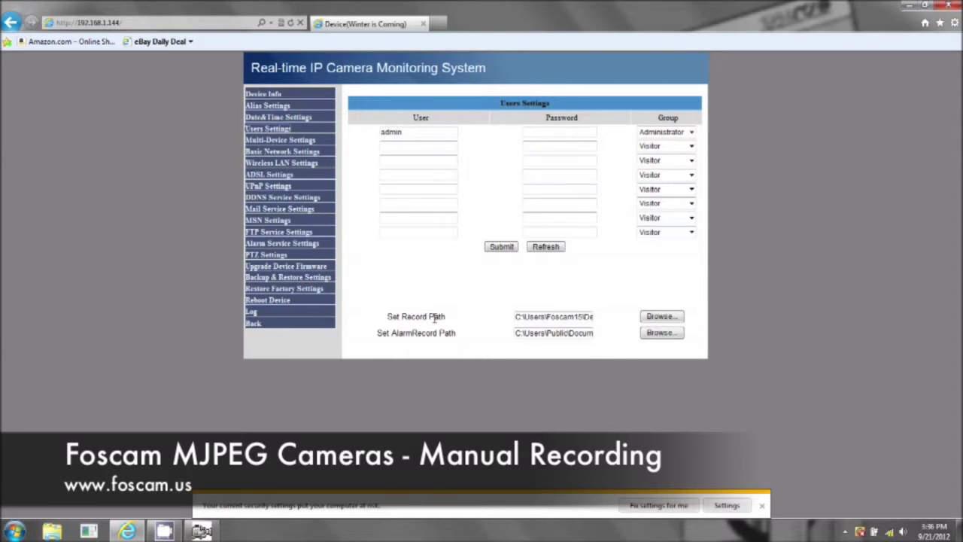
click(672, 318)
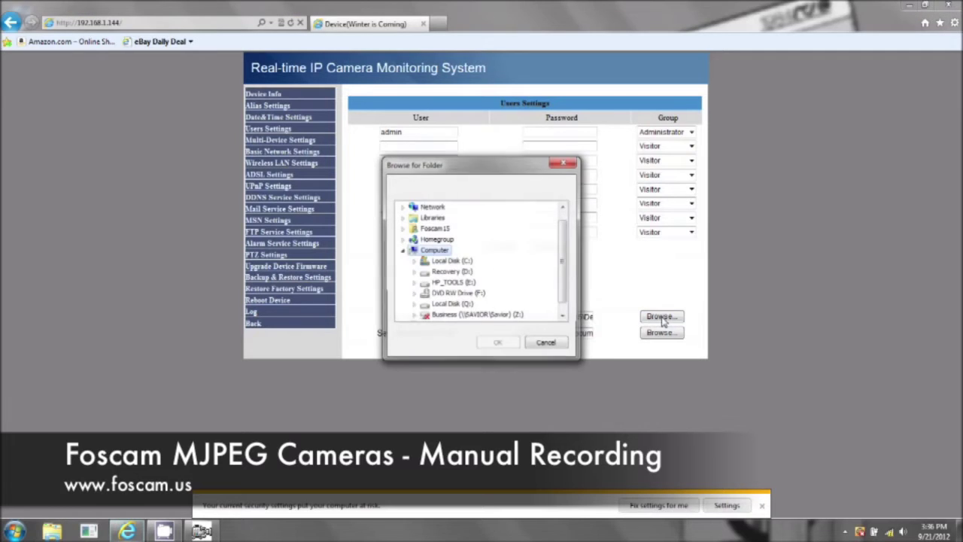
click(402, 229)
click(443, 250)
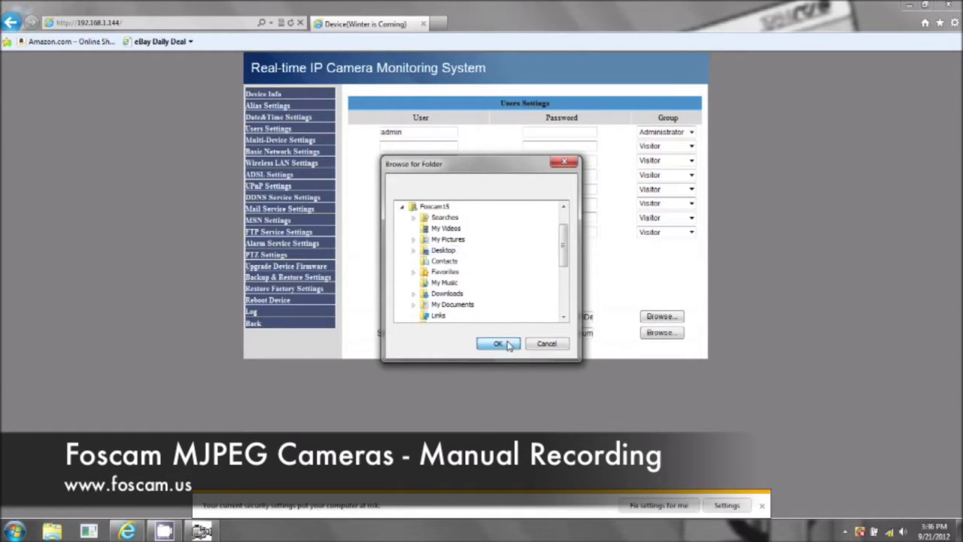
click(498, 344)
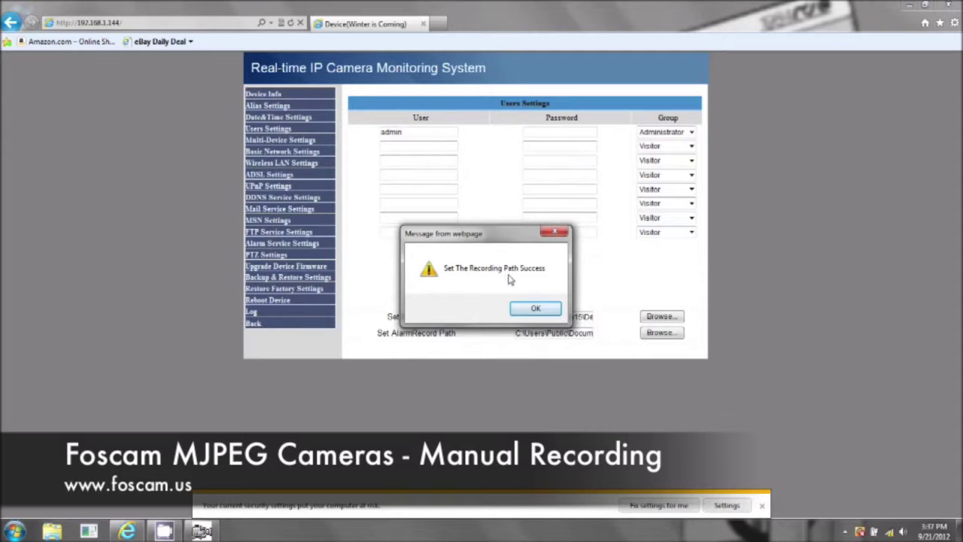
click(535, 311)
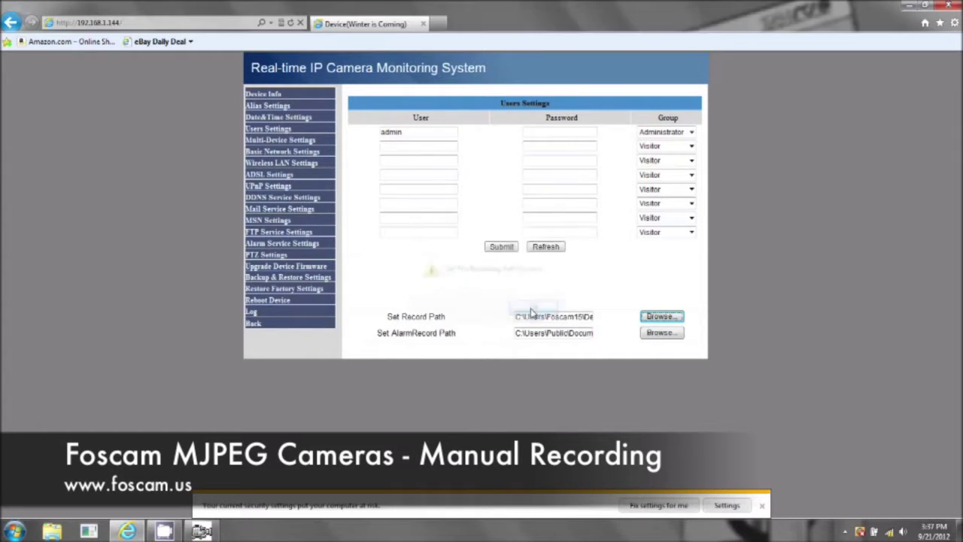
Return to the live feed, start recording camera 1 under For Visitor, and minimize the browser
click(254, 322)
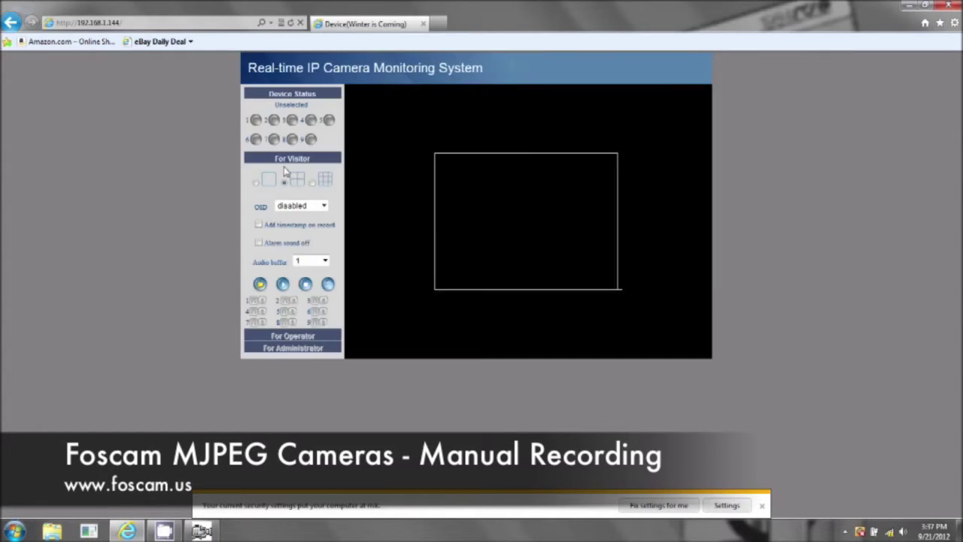
click(289, 159)
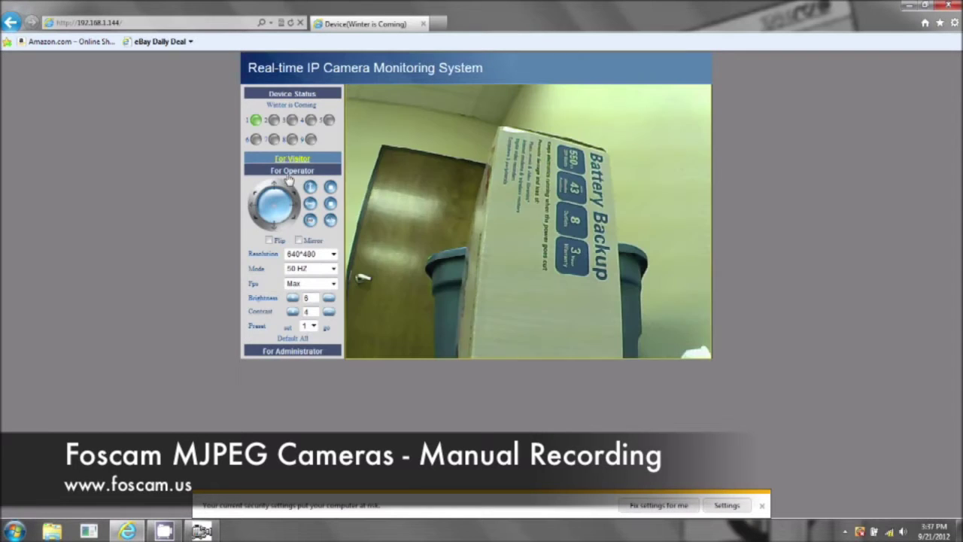
click(289, 159)
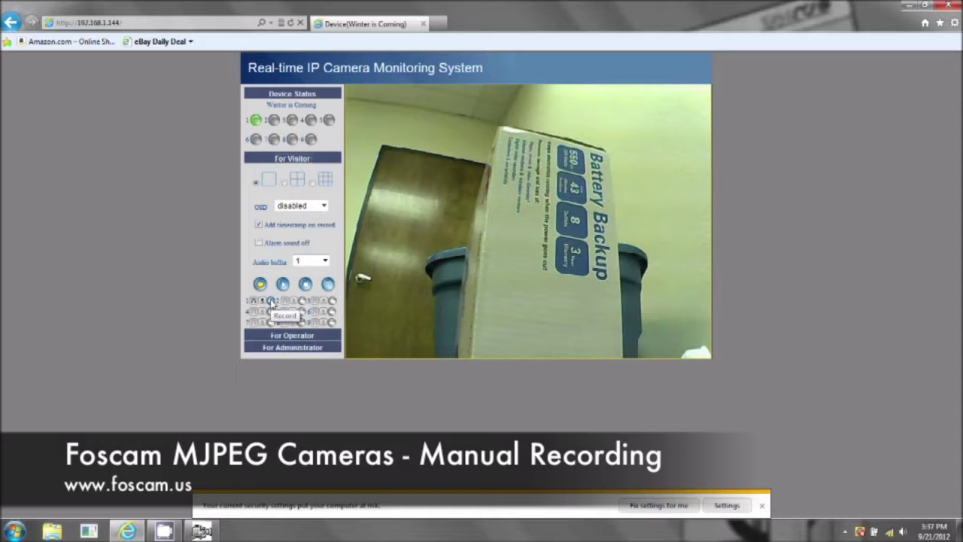
click(948, 5)
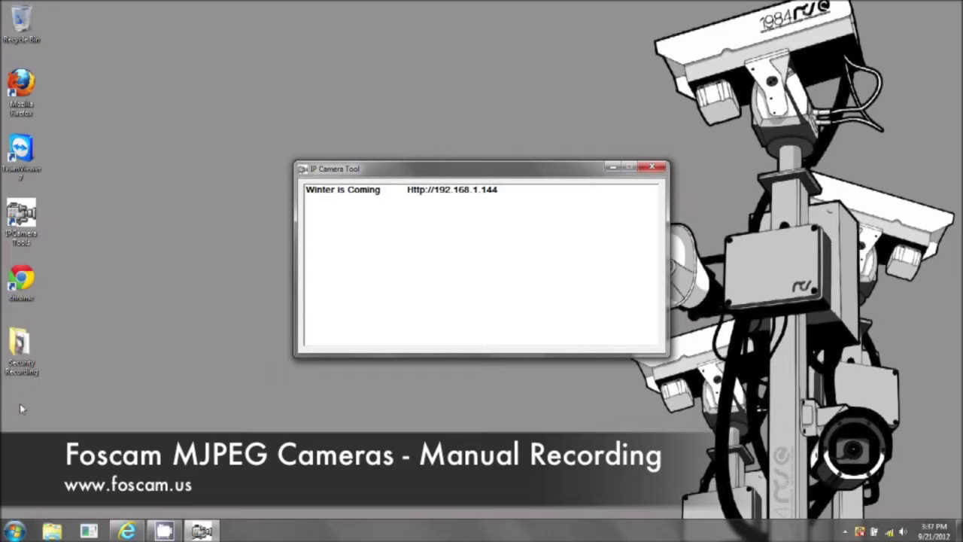
Under For Operator, pan the camera toward the lower left and upper left, then return to For Visitor
click(127, 531)
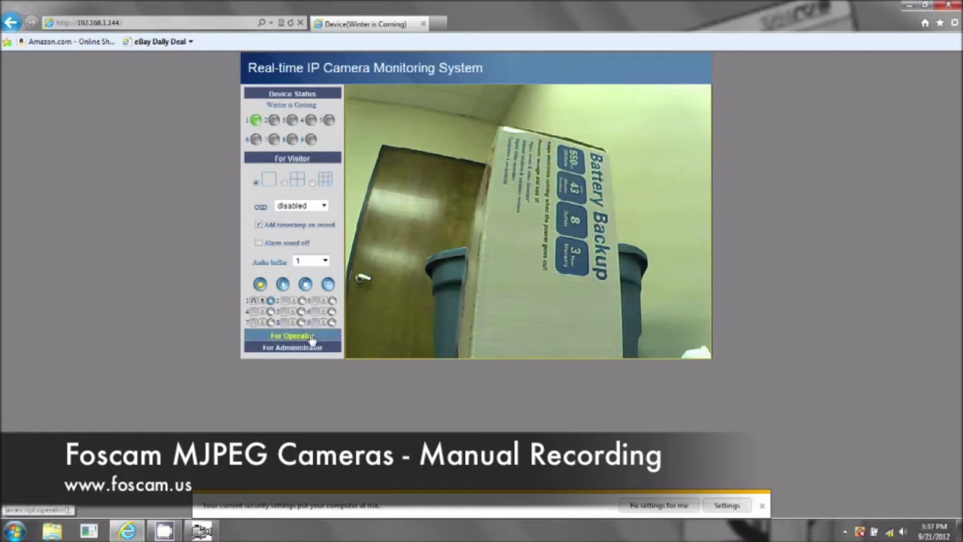
click(292, 335)
click(263, 220)
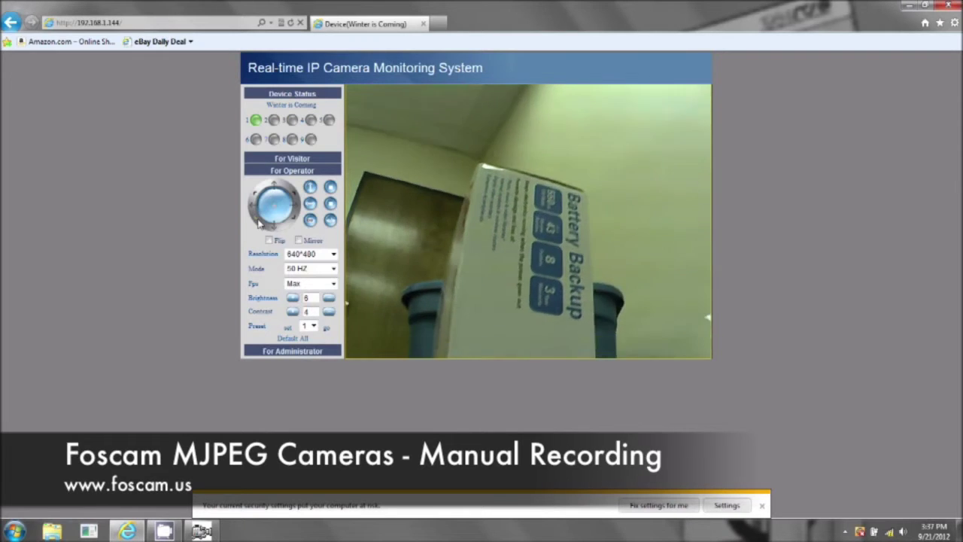
click(257, 198)
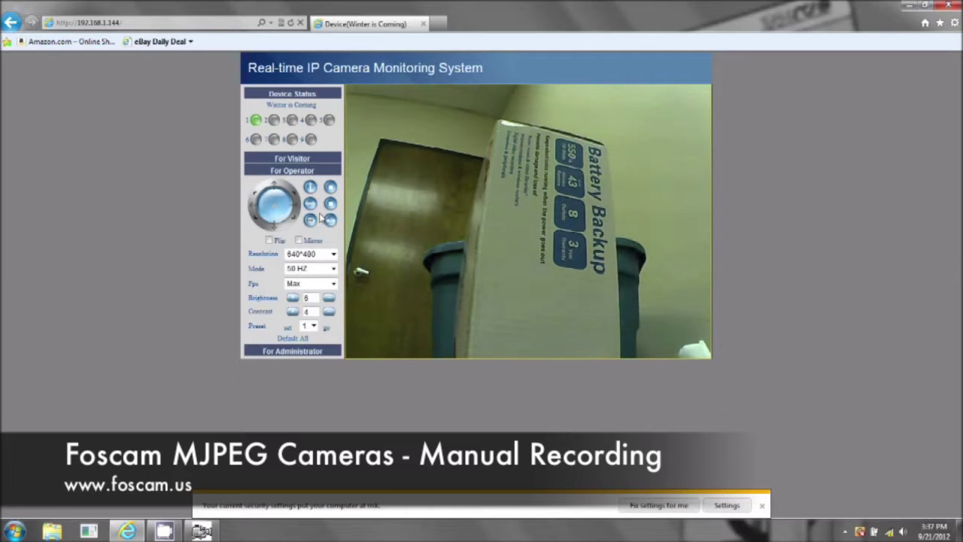
click(305, 160)
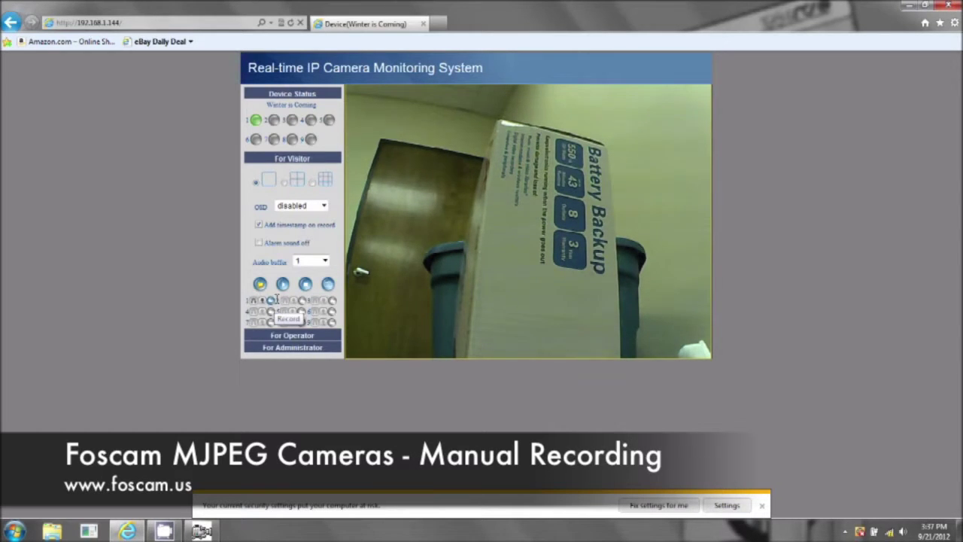
Play the saved recording from the desktop in Windows Media Player, then close the player
click(906, 5)
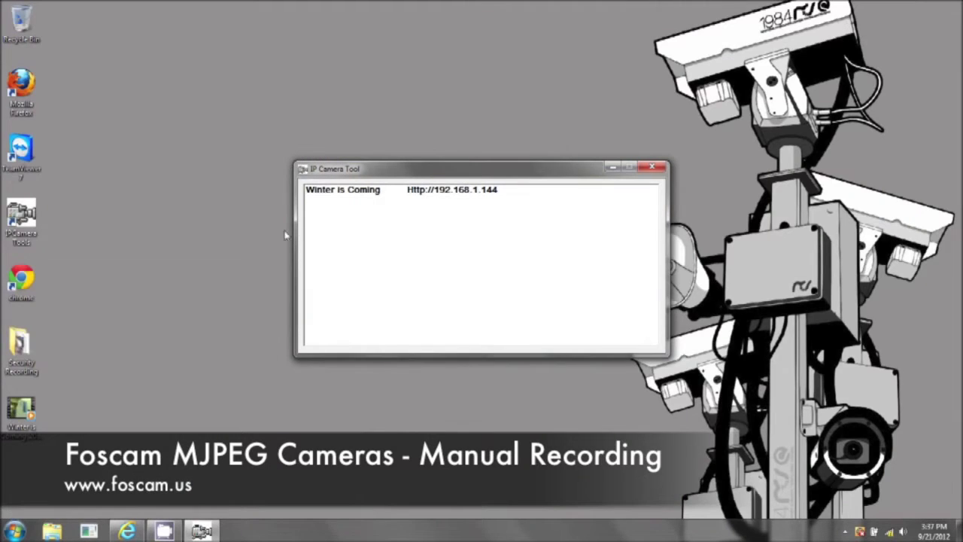
double_click(30, 411)
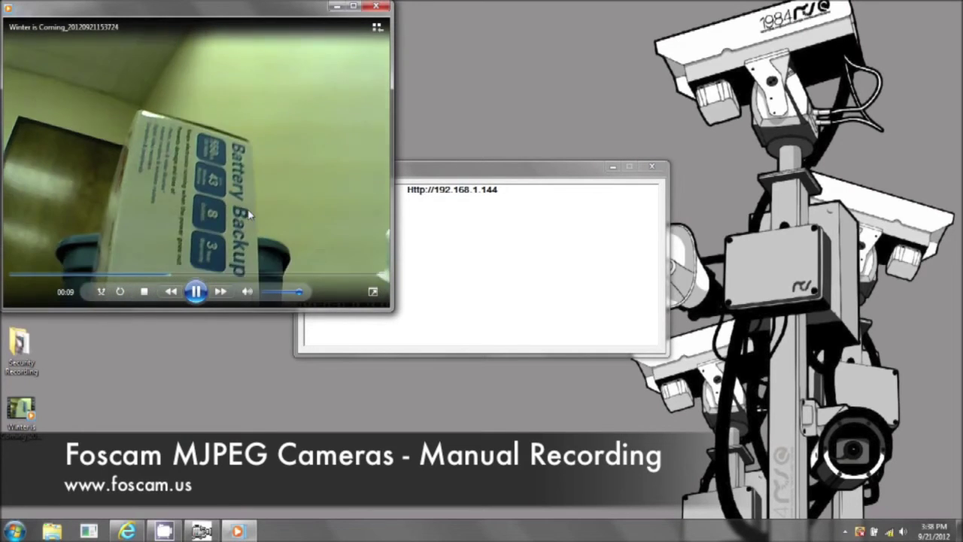
key(alt+F4)
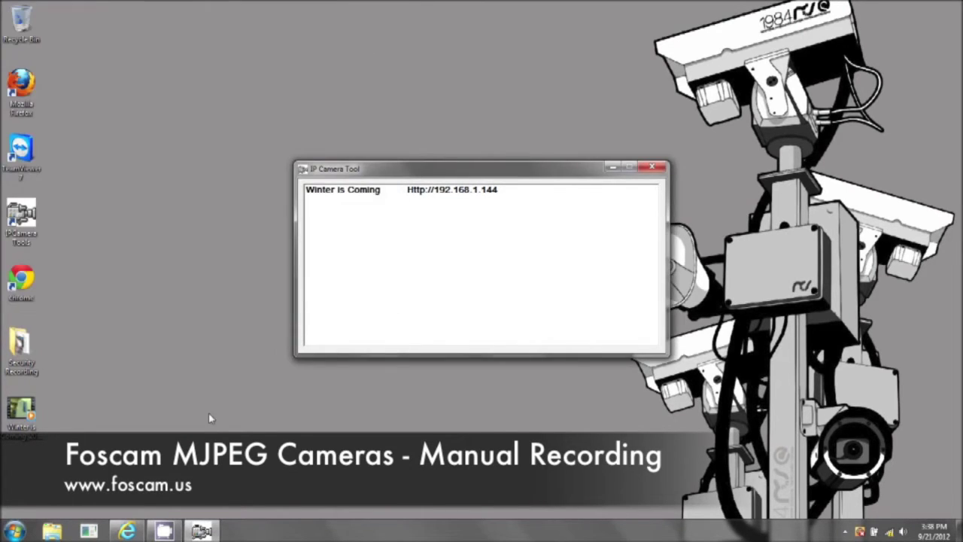
Recheck the record path in For Administrator > Users Settings, then close the camera's browser page
click(128, 427)
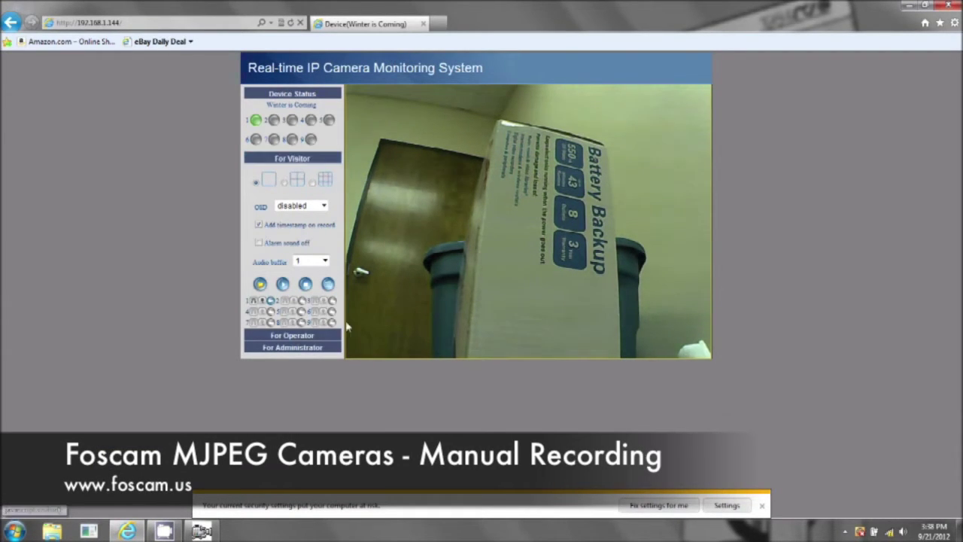
click(295, 347)
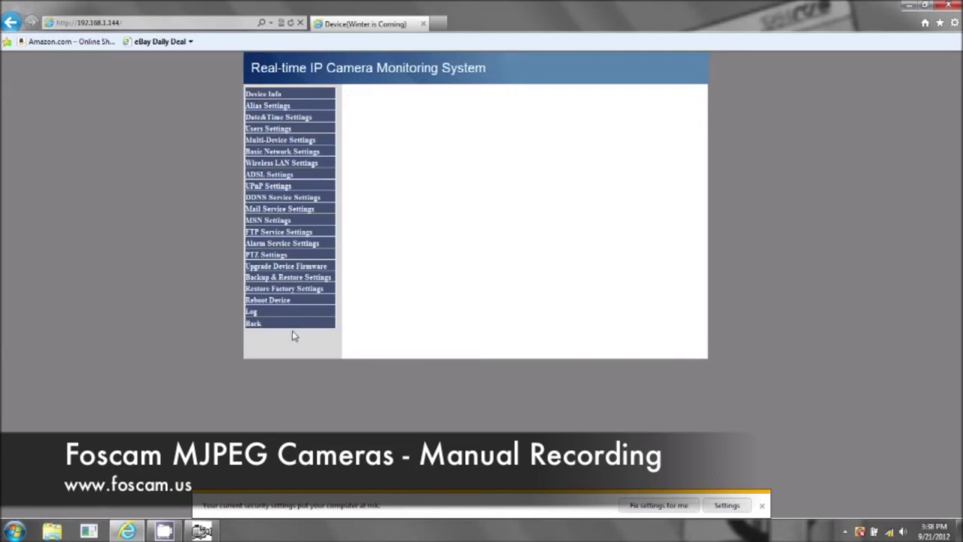
click(253, 323)
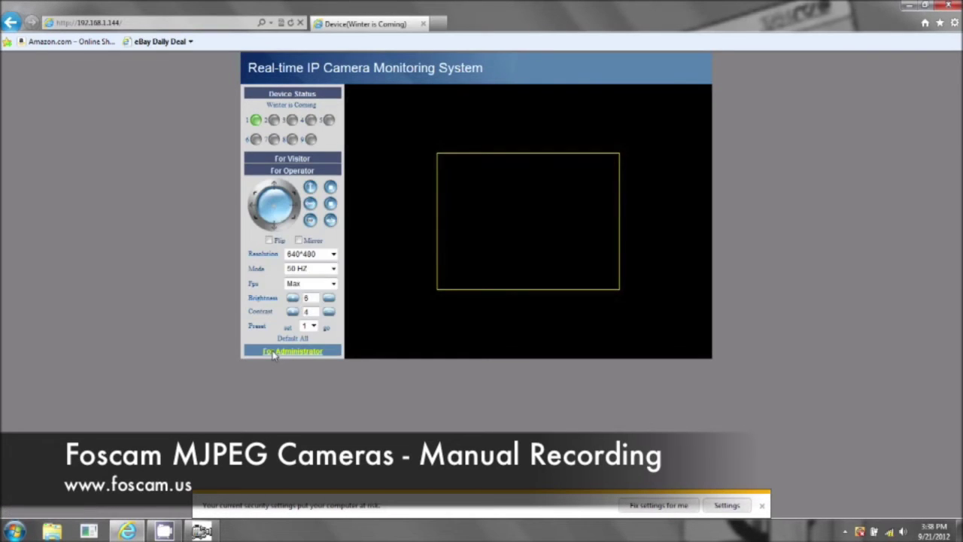
click(277, 351)
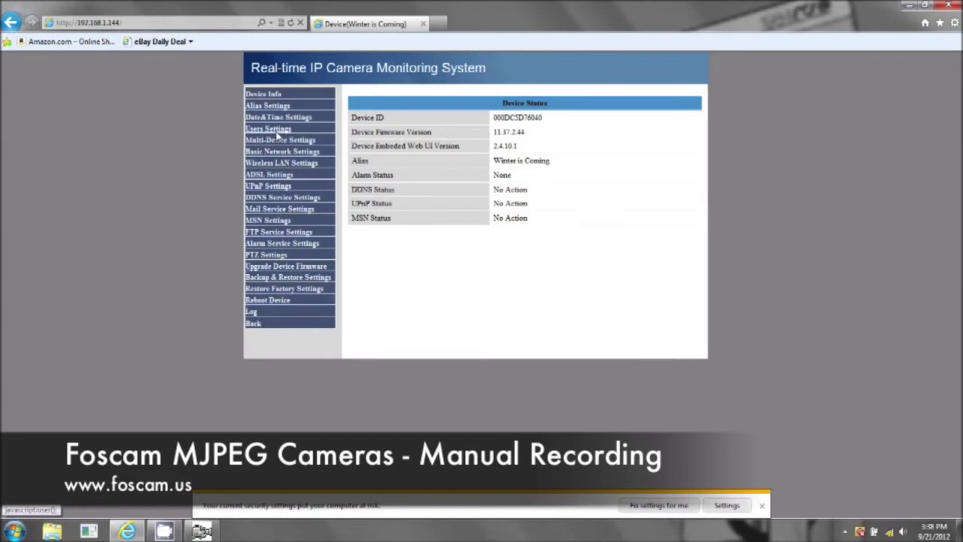
click(271, 130)
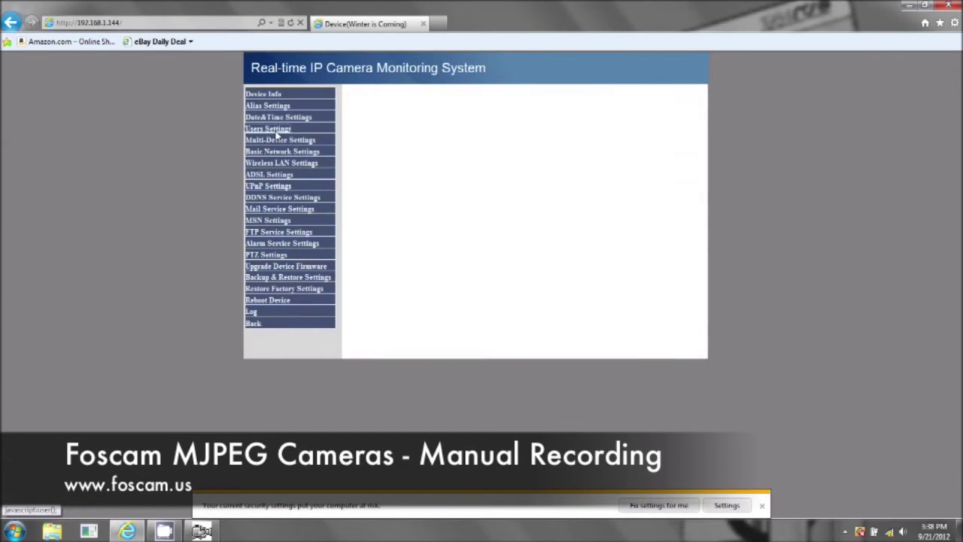
click(251, 324)
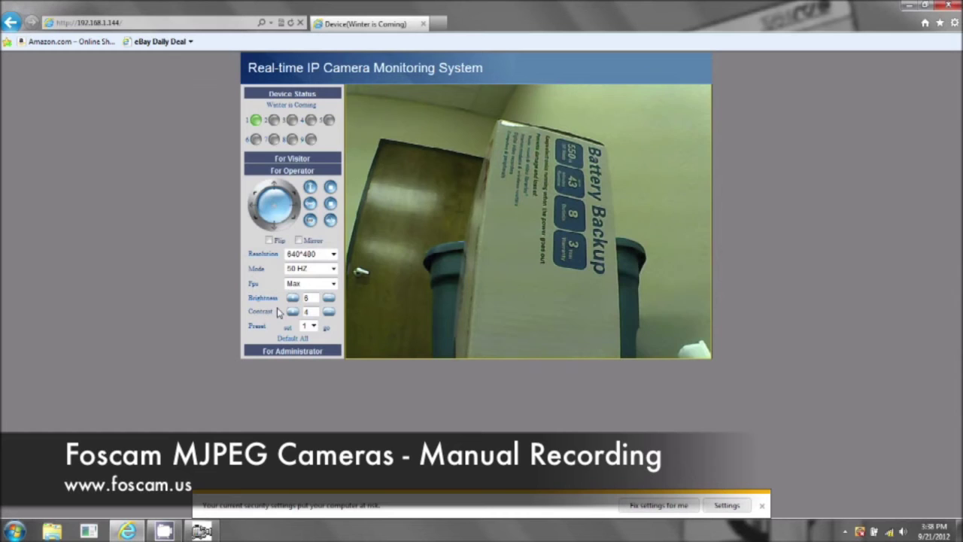
click(949, 6)
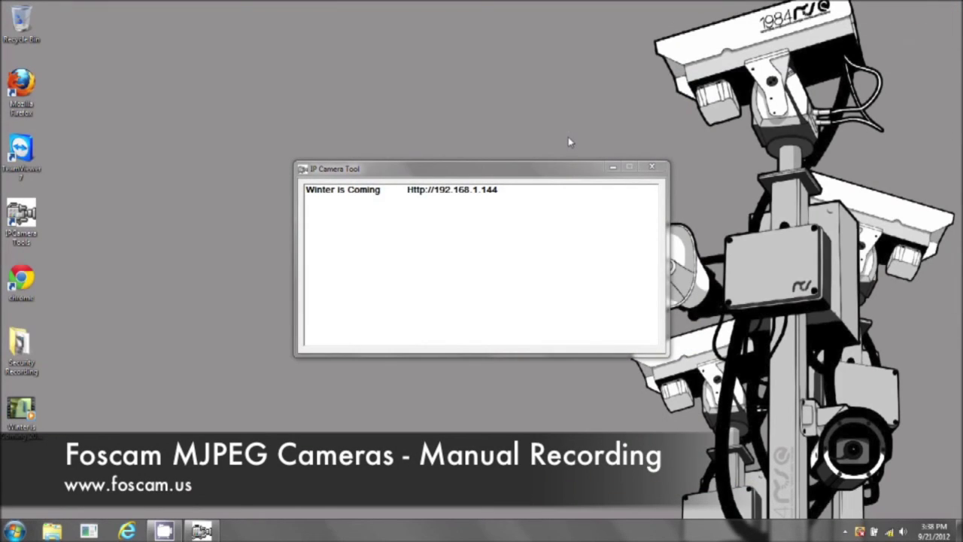